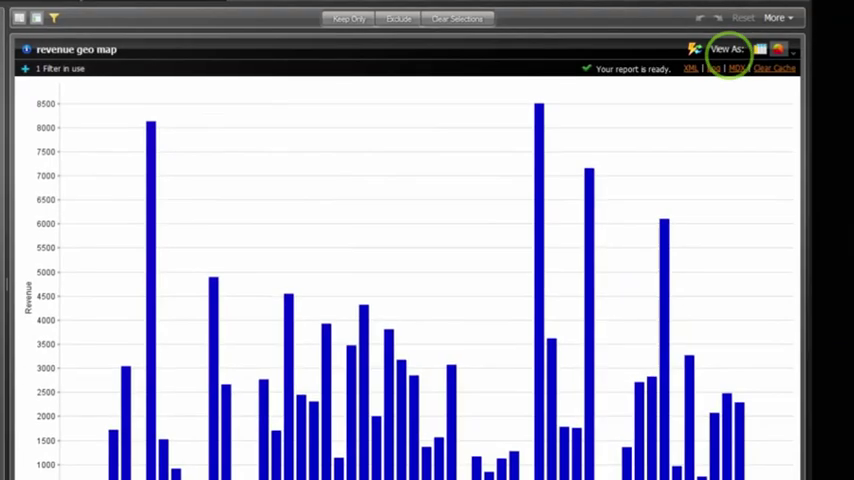
Show the list of alternative chart types for the revenue column chart.
left_click(760, 99)
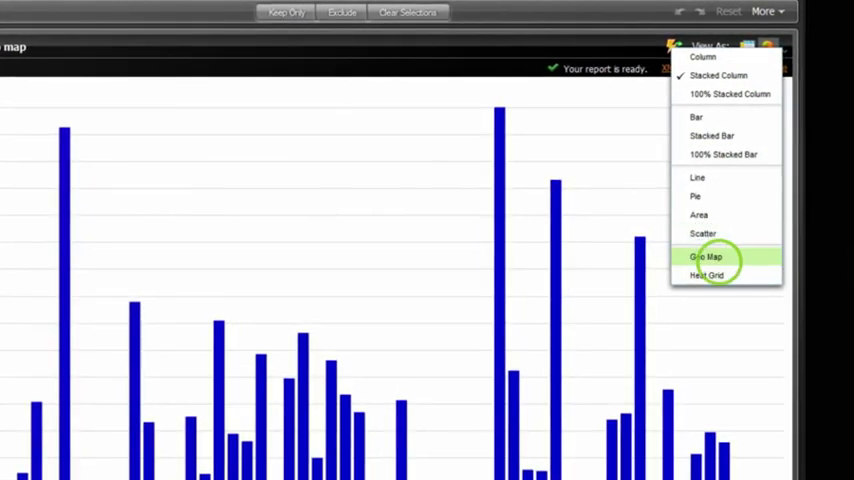
Display revenue as a geo map zoomed to the US, banded in 3 steps, keeping only Midwest locations.
left_click(706, 256)
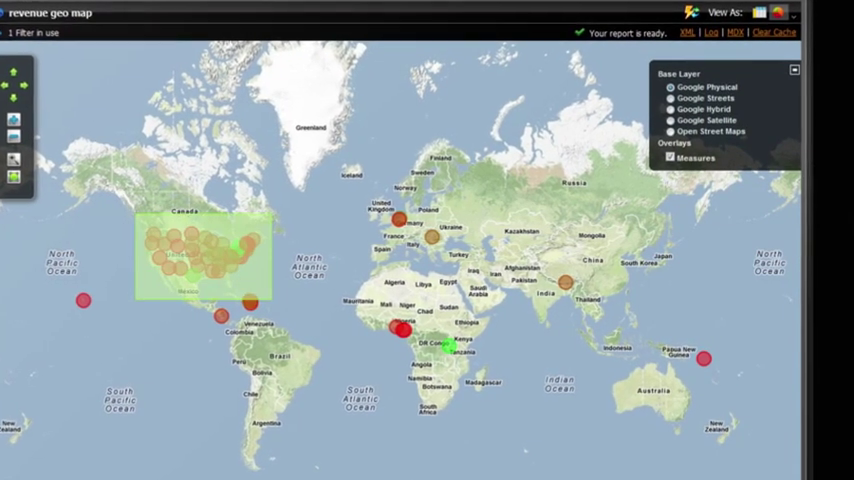
left_click_drag(137, 213, 270, 300)
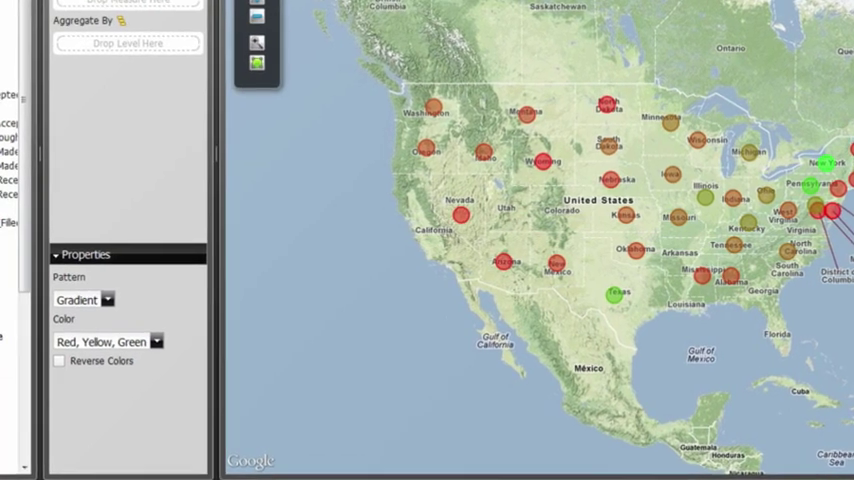
left_click(109, 300)
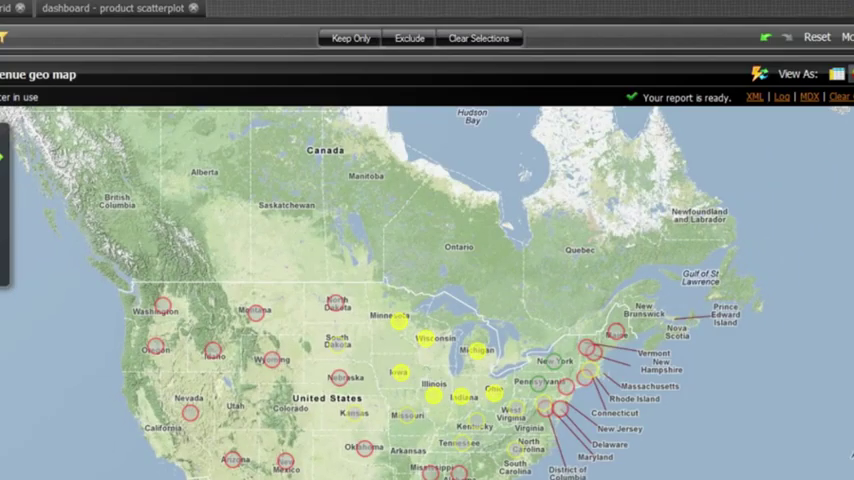
left_click(349, 40)
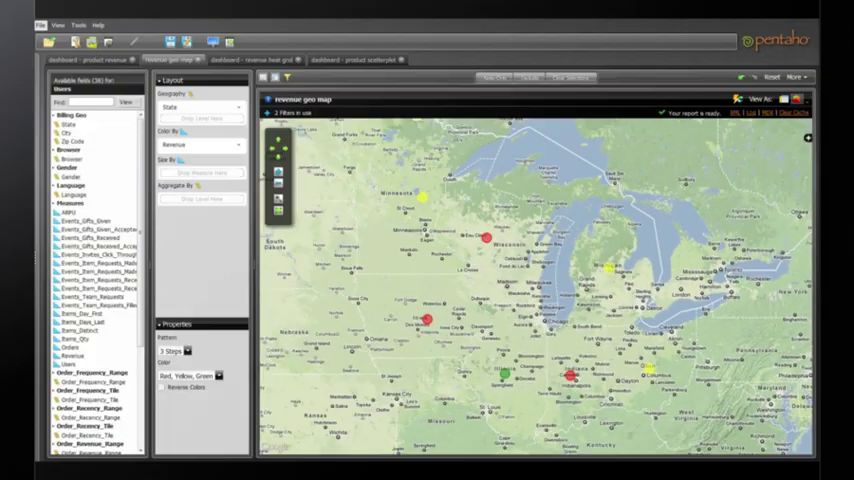
left_click(253, 62)
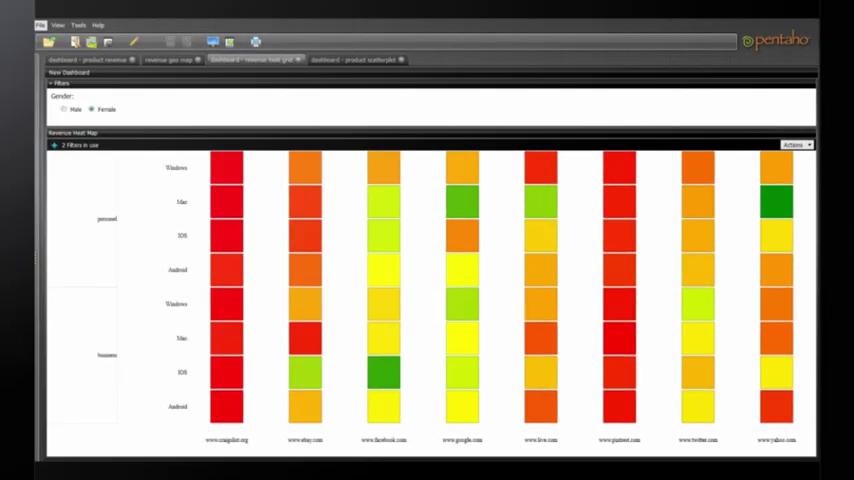
Keep only the upper green cluster of the product scatterplot and show it as a table.
left_click(350, 60)
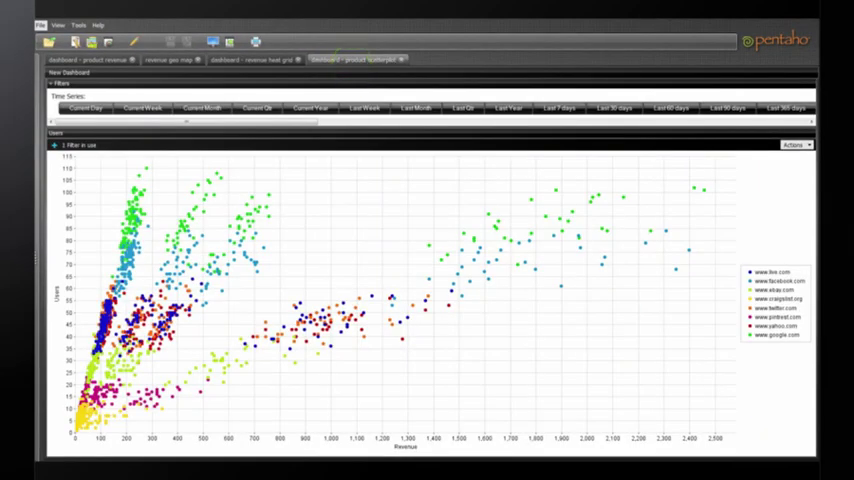
left_click_drag(115, 165, 175, 262)
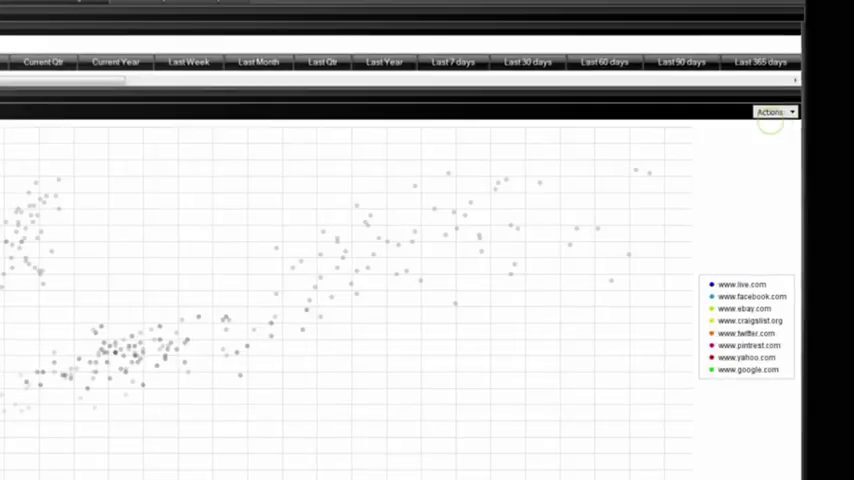
left_click(790, 106)
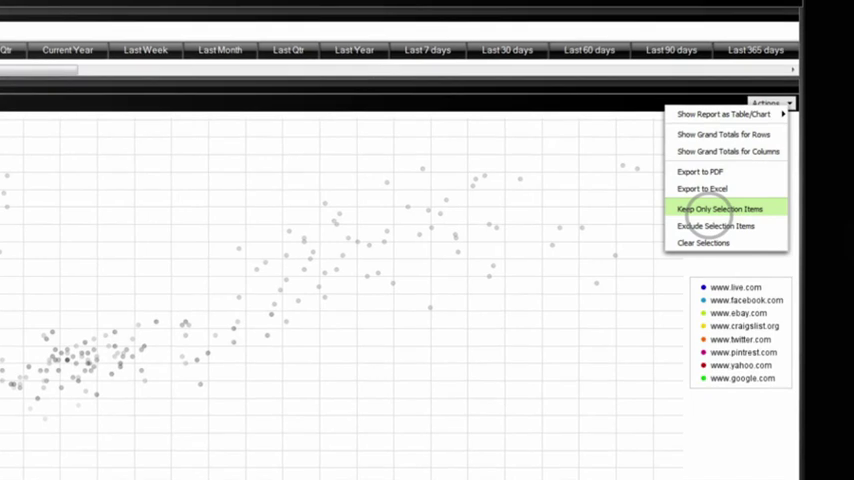
left_click(720, 208)
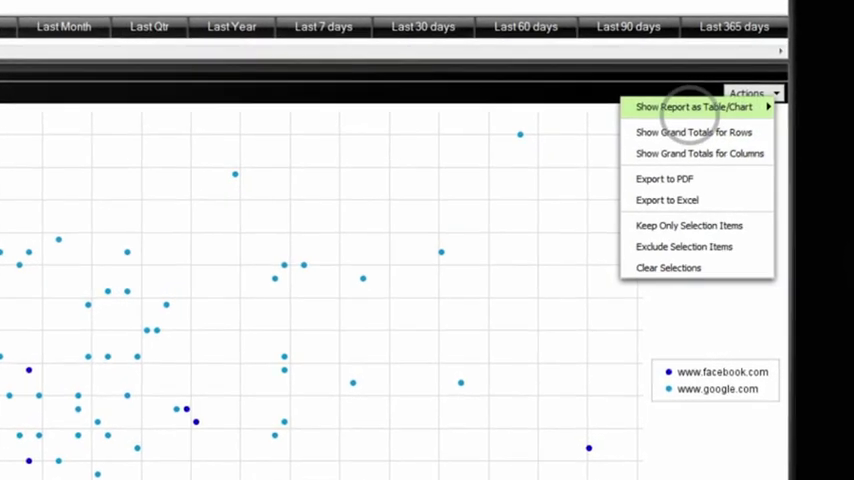
left_click(560, 107)
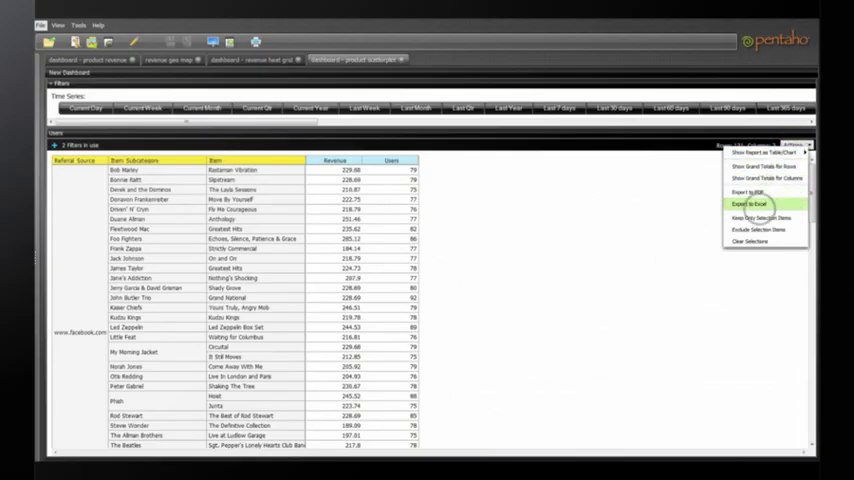
Export the product table report to an Excel workbook.
left_click(493, 300)
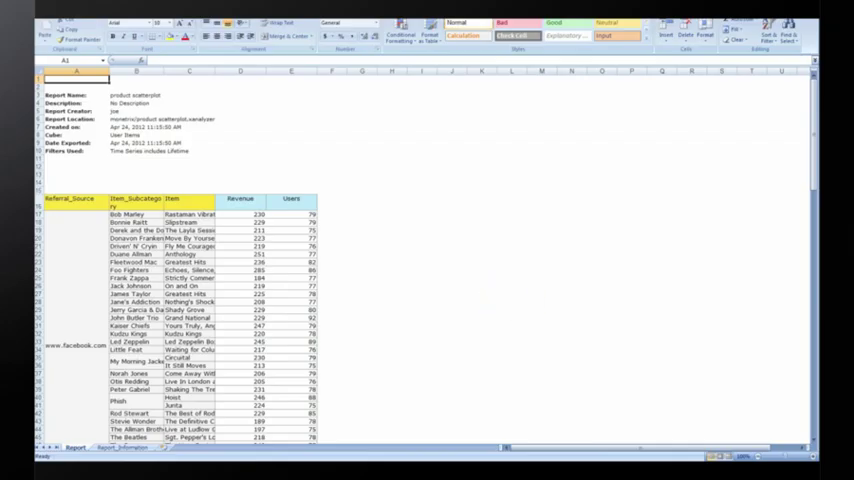